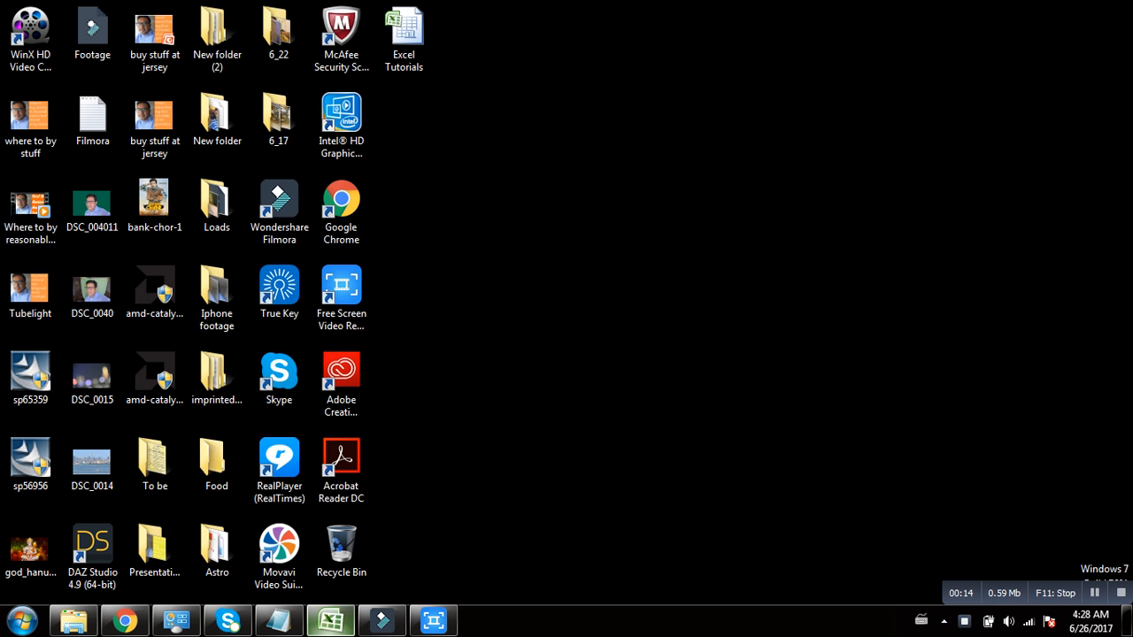
# Switch to the Excel Tutorials workbook in Excel and enter the name listed in A10 into cell G4 of the Vlookup sheet.
pyautogui.click(330, 622)
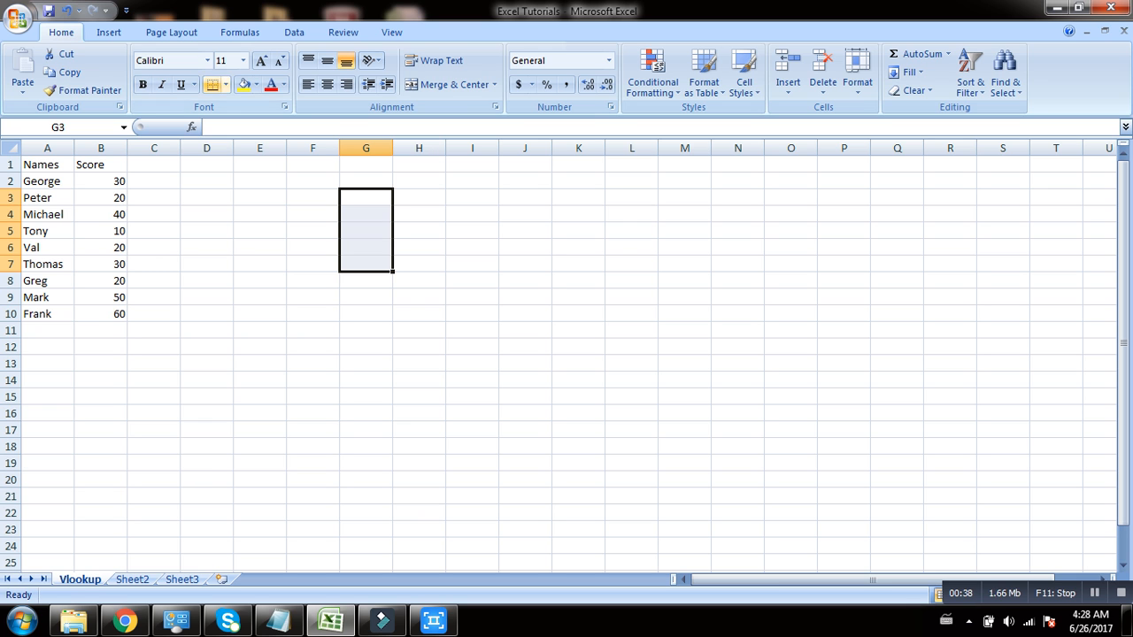
pyautogui.click(239, 32)
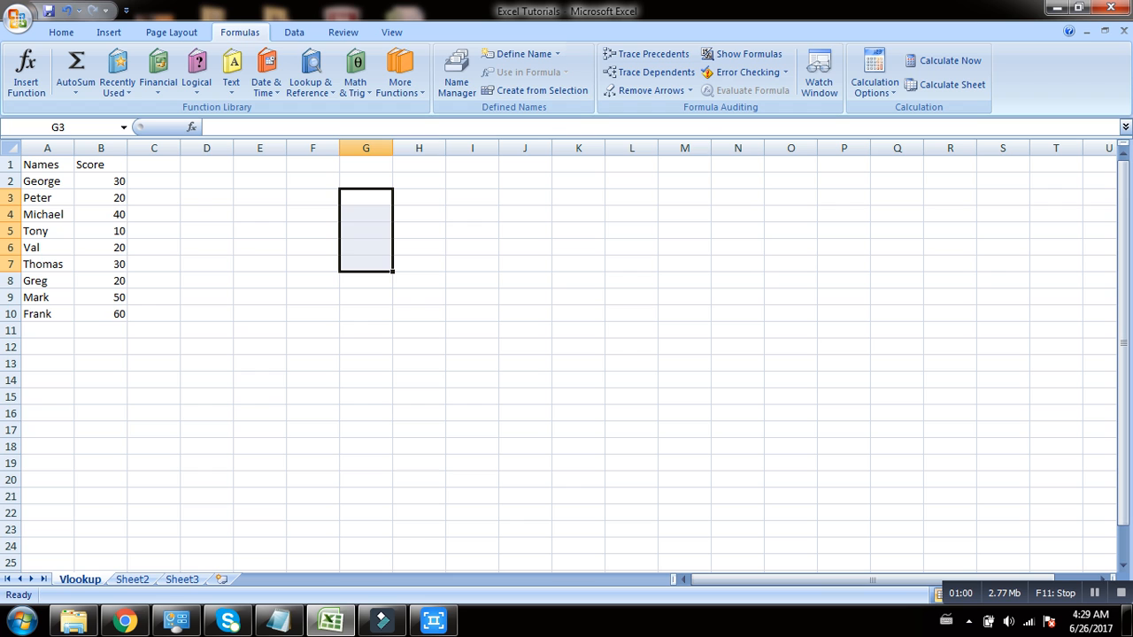
pyautogui.click(366, 197)
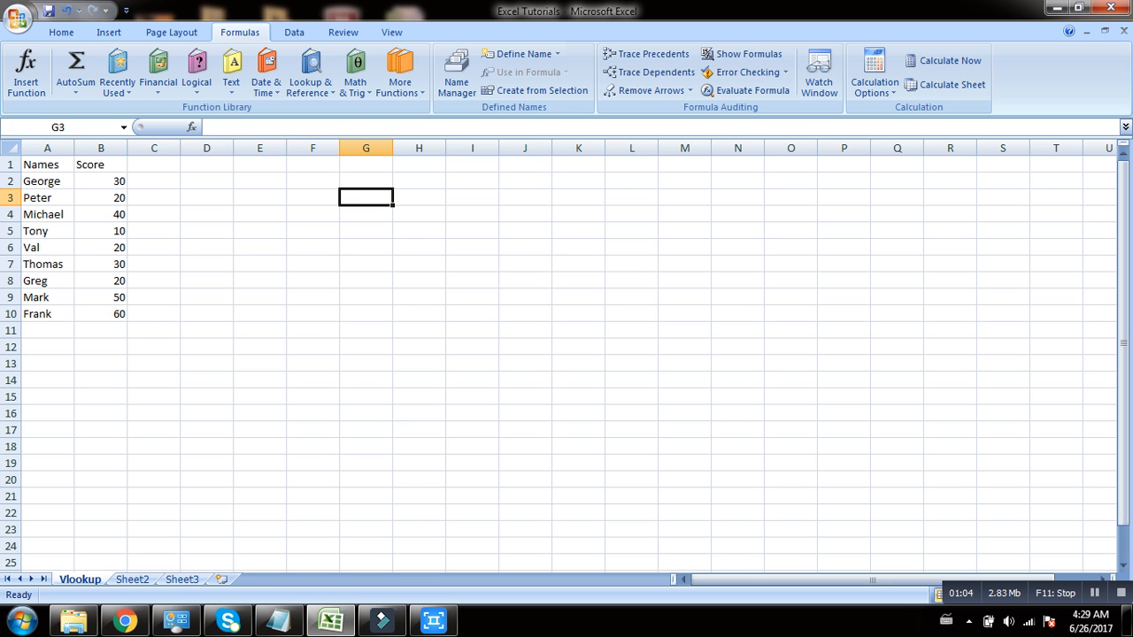
pyautogui.moveTo(47, 148); pyautogui.dragTo(128, 147)
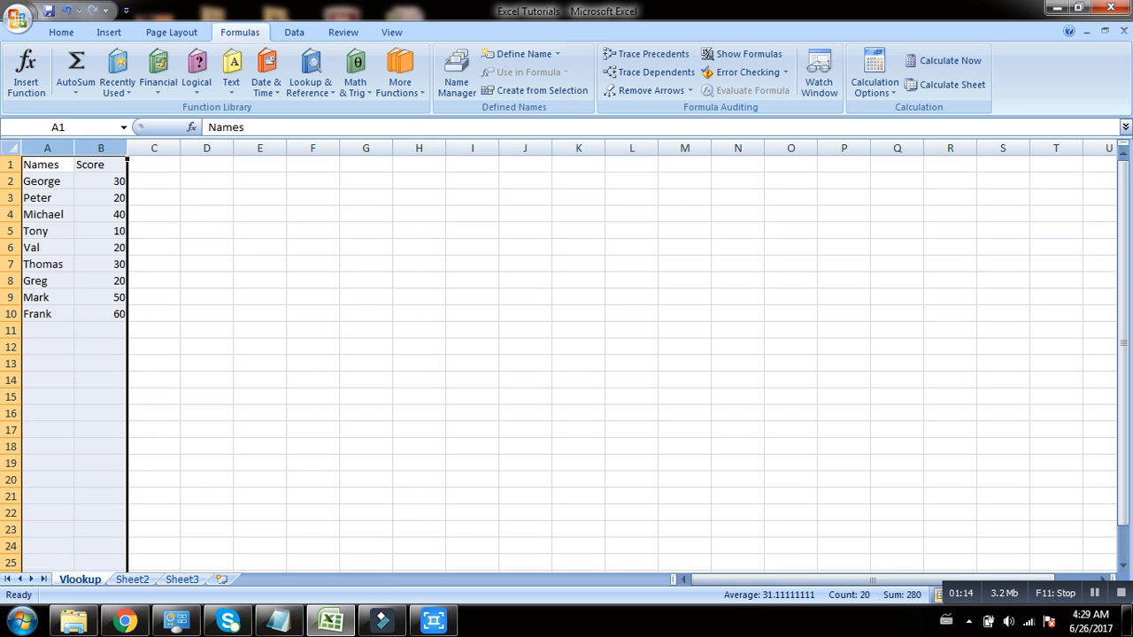
pyautogui.click(365, 214)
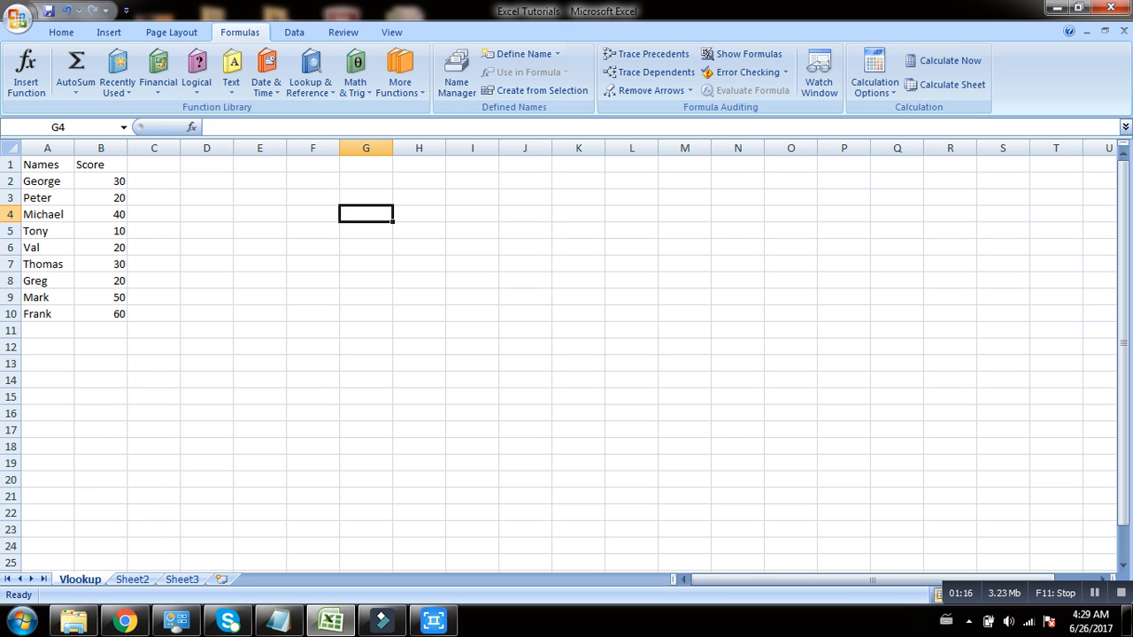
pyautogui.write('Frank')
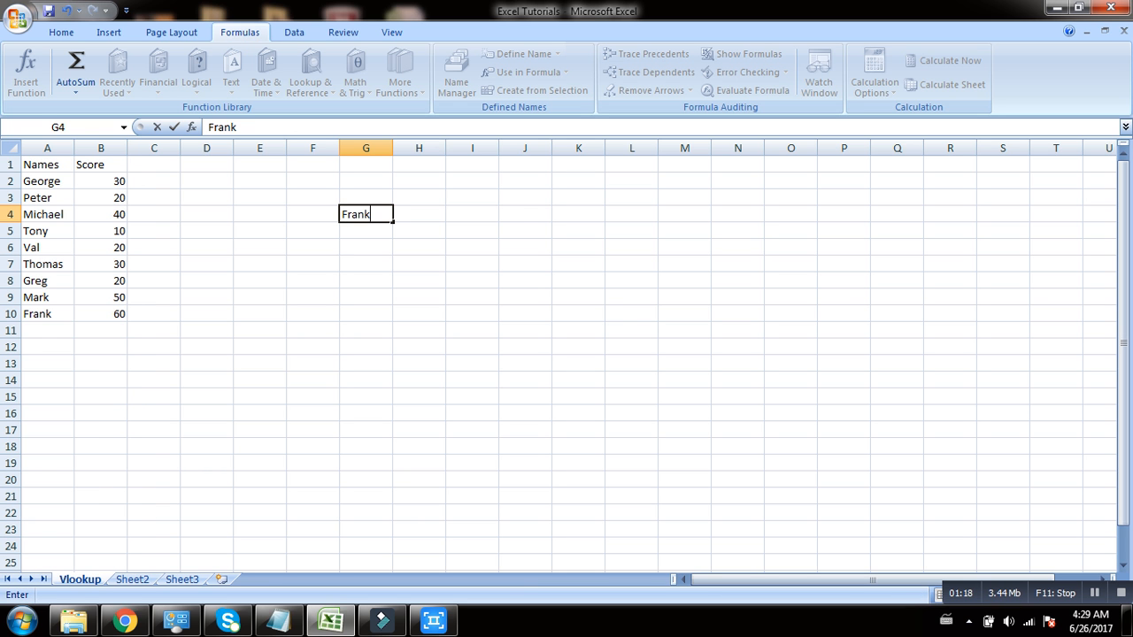
pyautogui.press('Return')
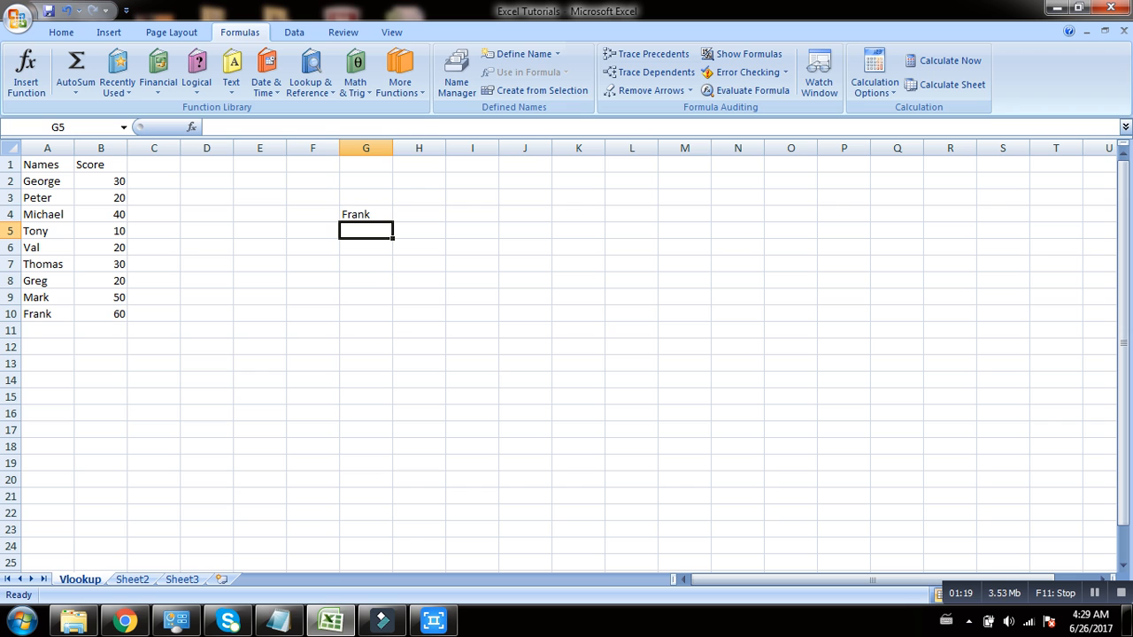
# Insert a VLOOKUP function in H4 with lookup value G4, table array A:B, column index 2 and range lookup 0.
pyautogui.click(418, 214)
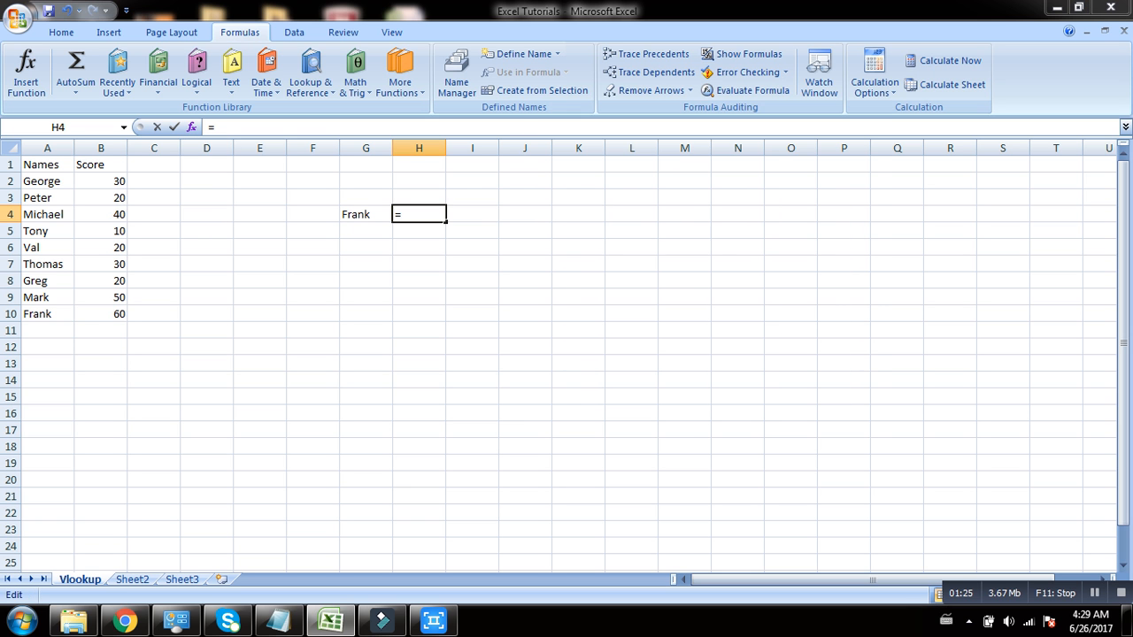
pyautogui.click(191, 127)
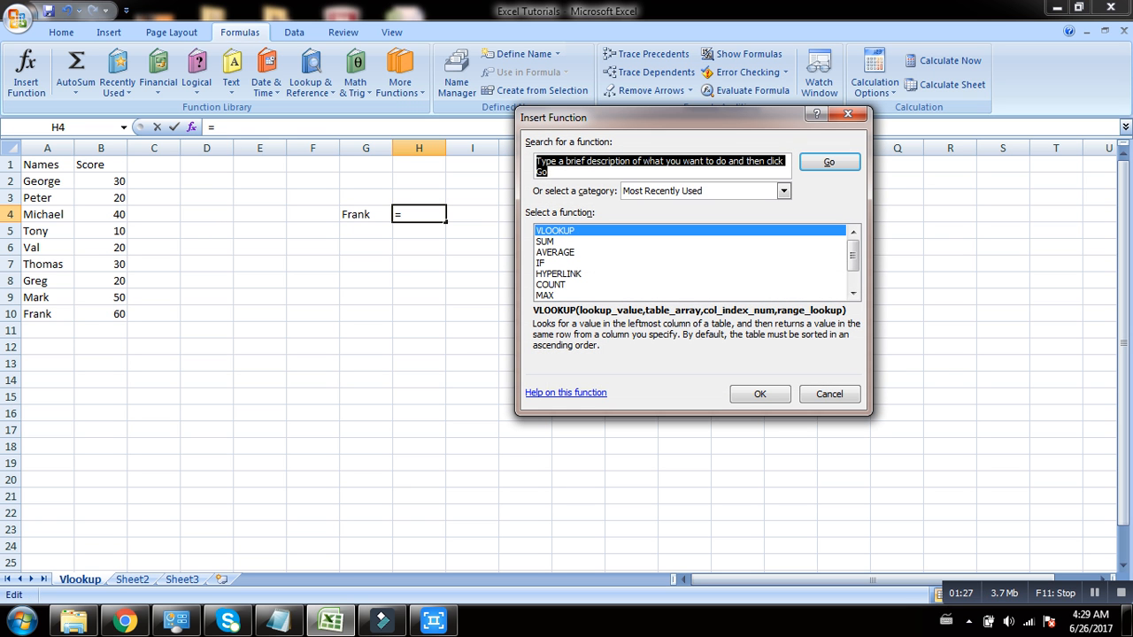
pyautogui.click(760, 394)
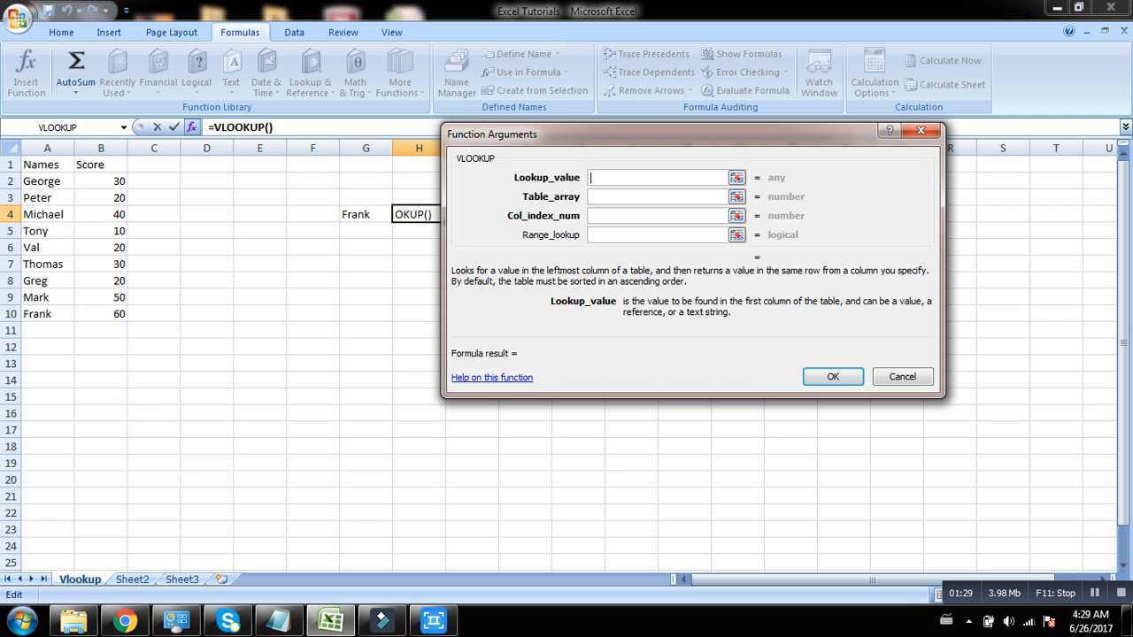
pyautogui.click(365, 214)
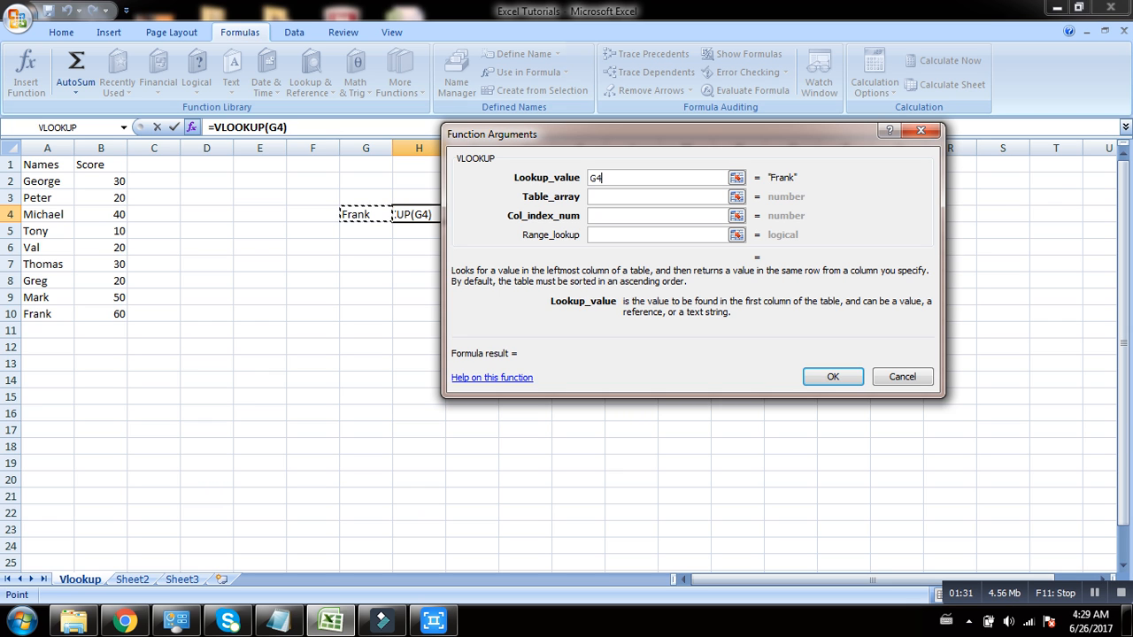
pyautogui.press('Tab')
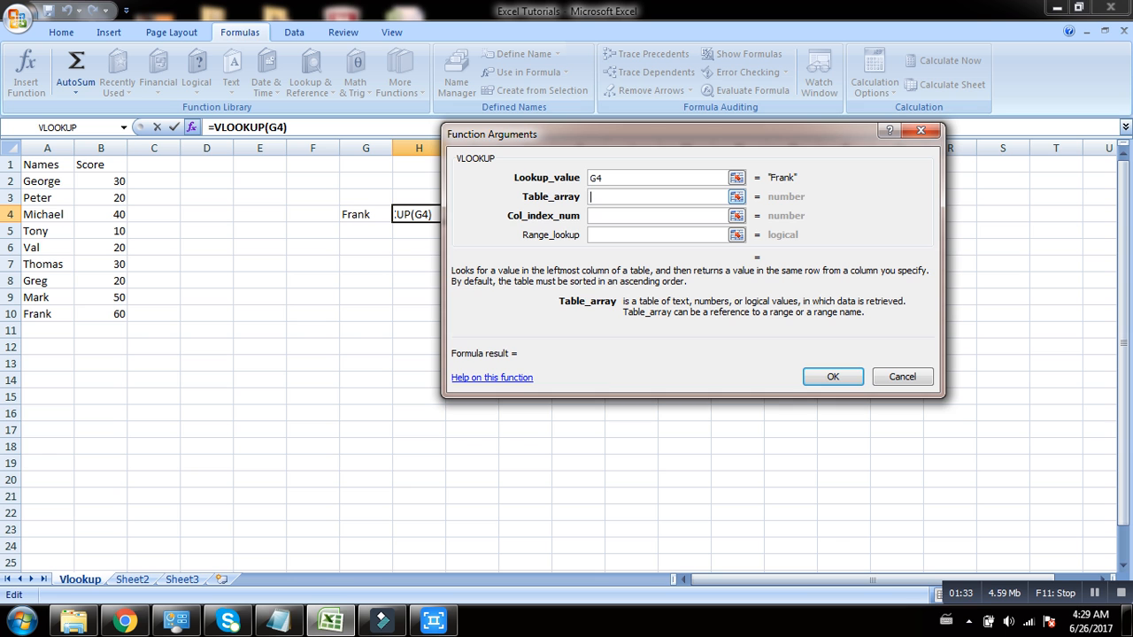
pyautogui.moveTo(47, 148); pyautogui.dragTo(101, 148)
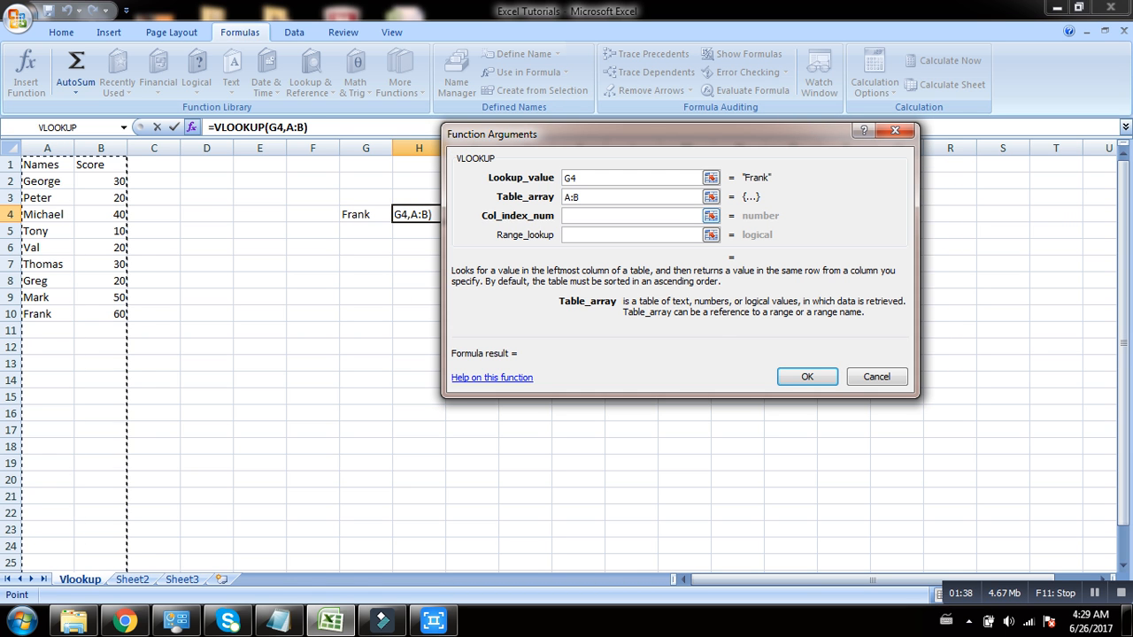
pyautogui.click(631, 216)
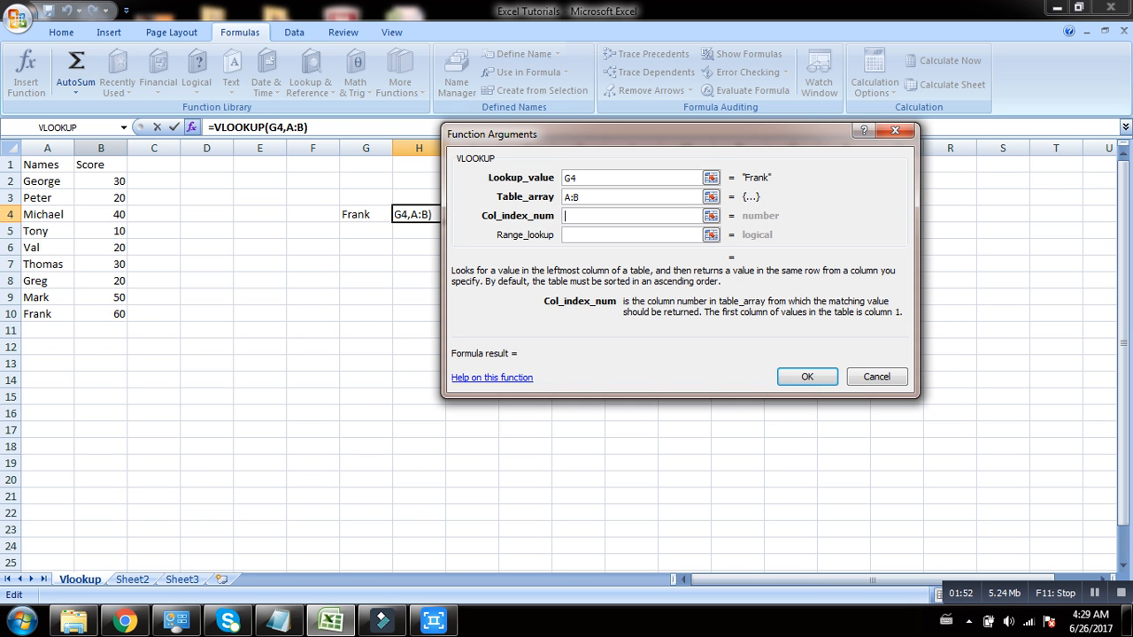
pyautogui.write('2')
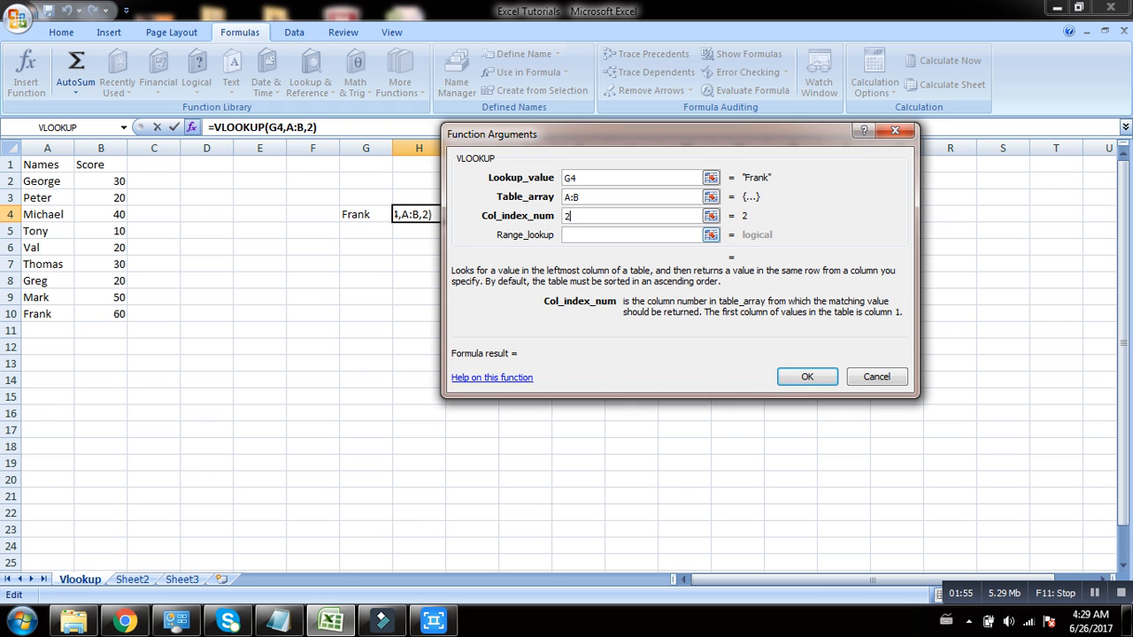
pyautogui.press('Tab')
pyautogui.write('0')
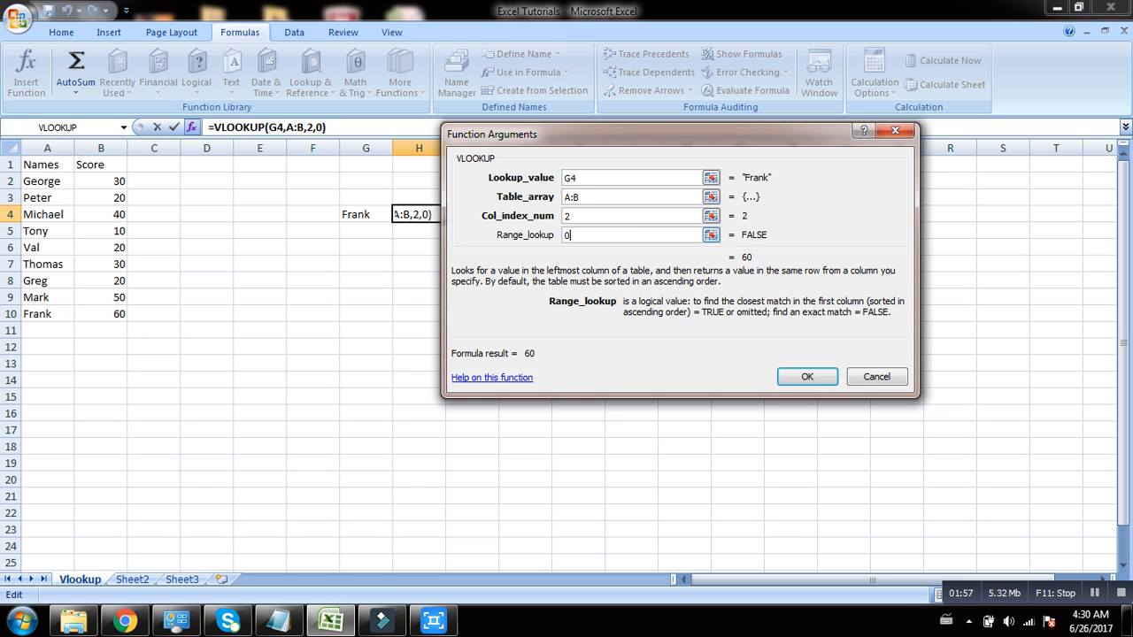
pyautogui.press('Return')
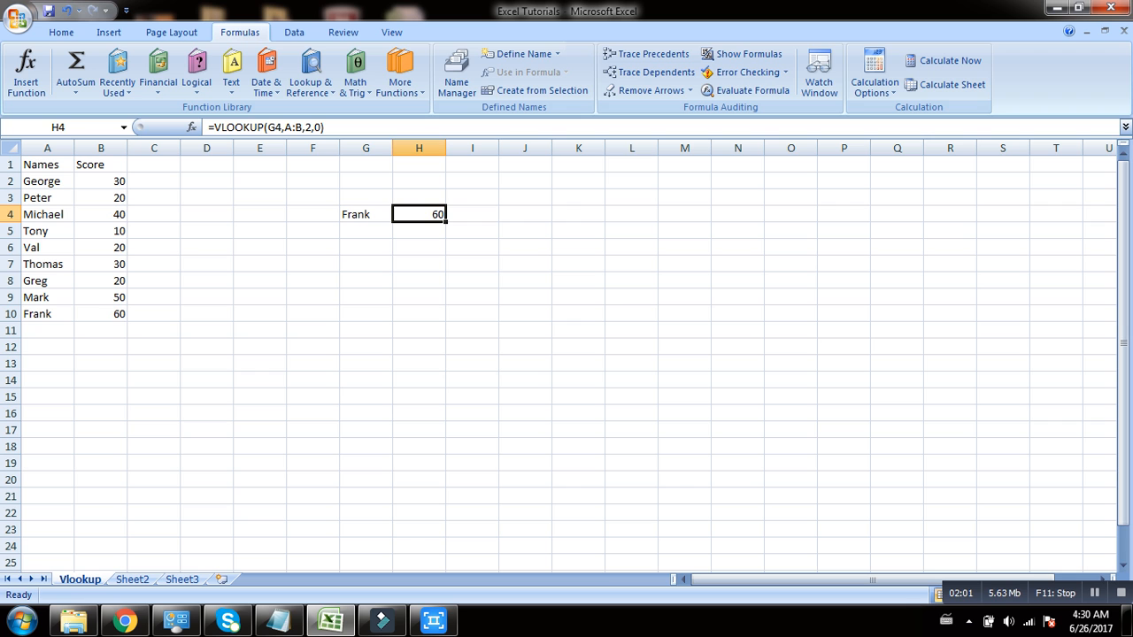
# Check the source row 10 for the looked-up score, and enter the name listed in A6 into cell G5.
pyautogui.click(48, 314)
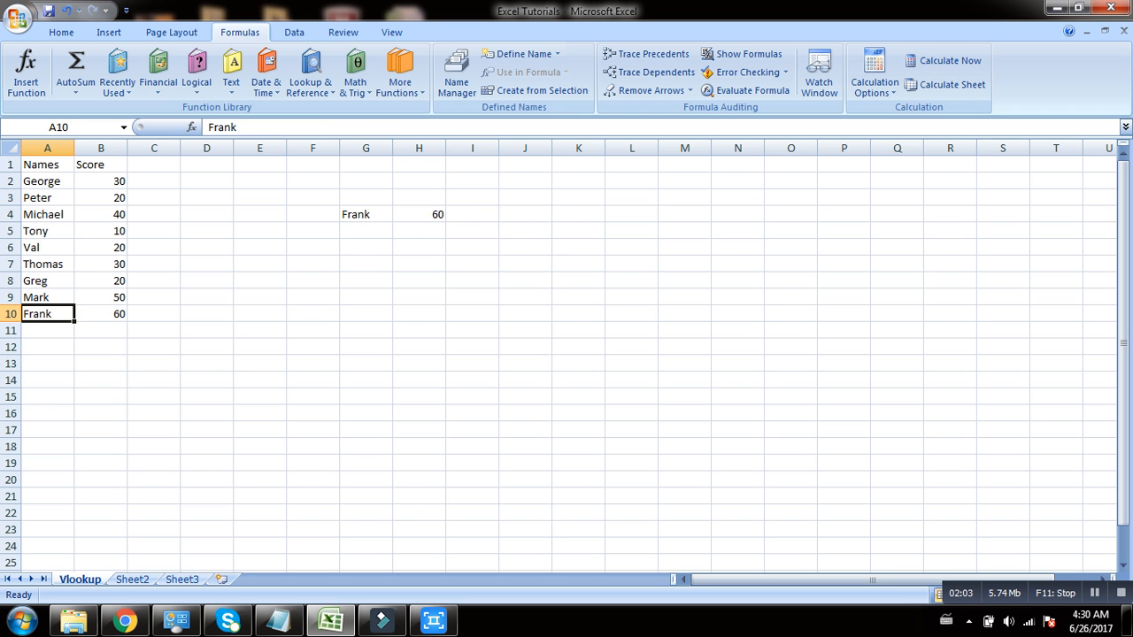
pyautogui.click(101, 314)
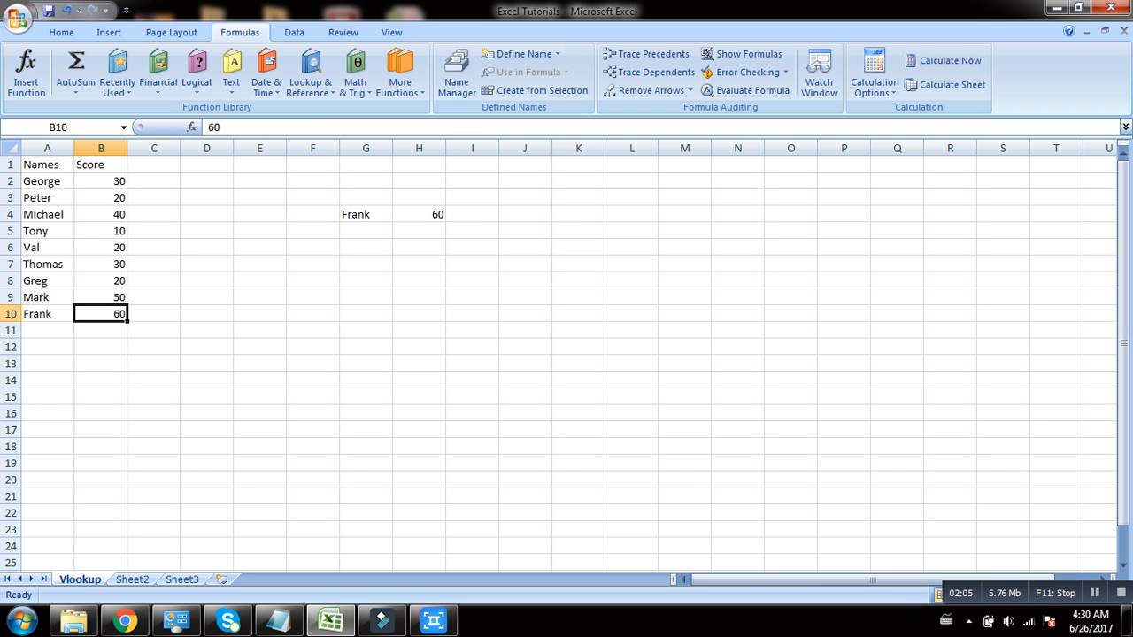
pyautogui.click(366, 231)
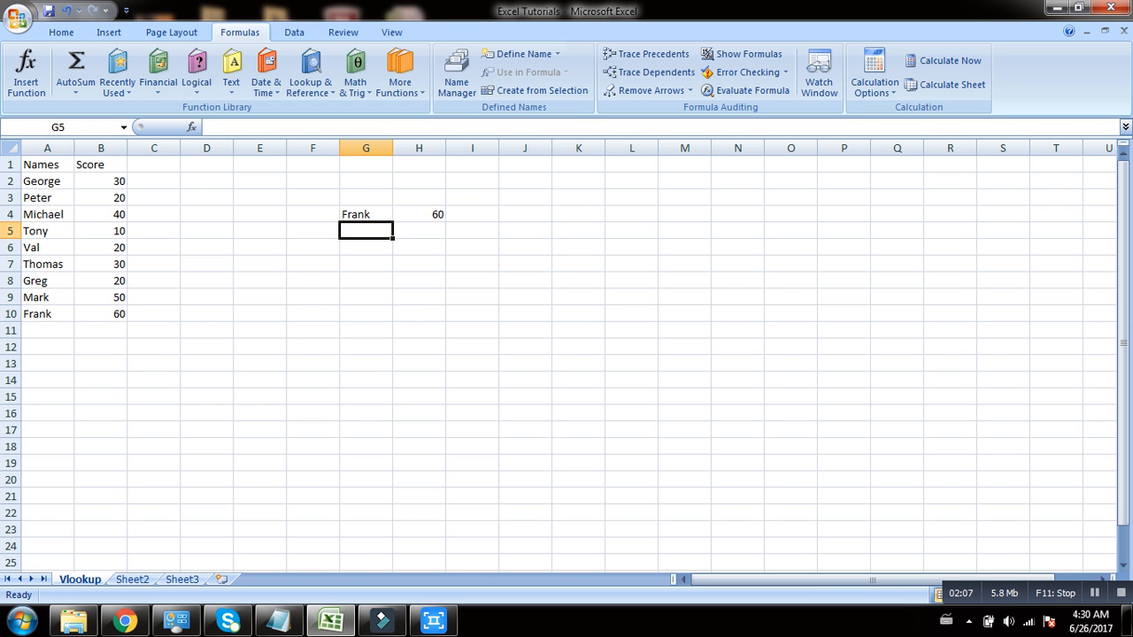
pyautogui.write('Val')
pyautogui.press('Return')
# Copy the VLOOKUP formula from H4 down to H5 and inspect the references in the copied formula.
pyautogui.click(419, 231)
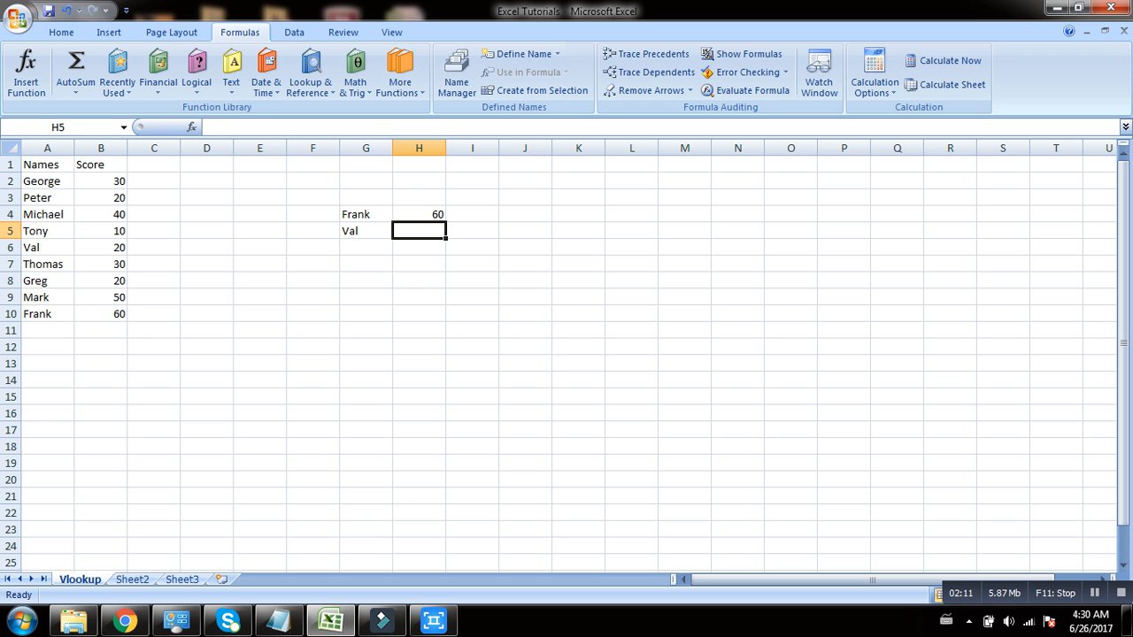
pyautogui.click(420, 214)
pyautogui.moveTo(445, 223); pyautogui.dragTo(446, 237)
pyautogui.click(433, 232)
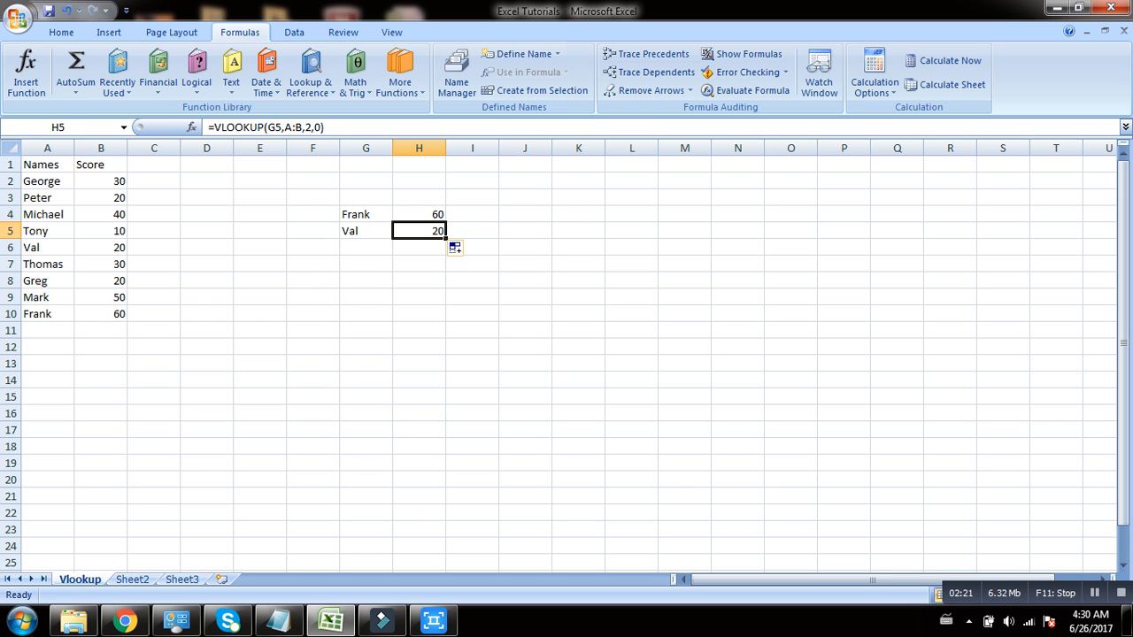
pyautogui.press('F2')
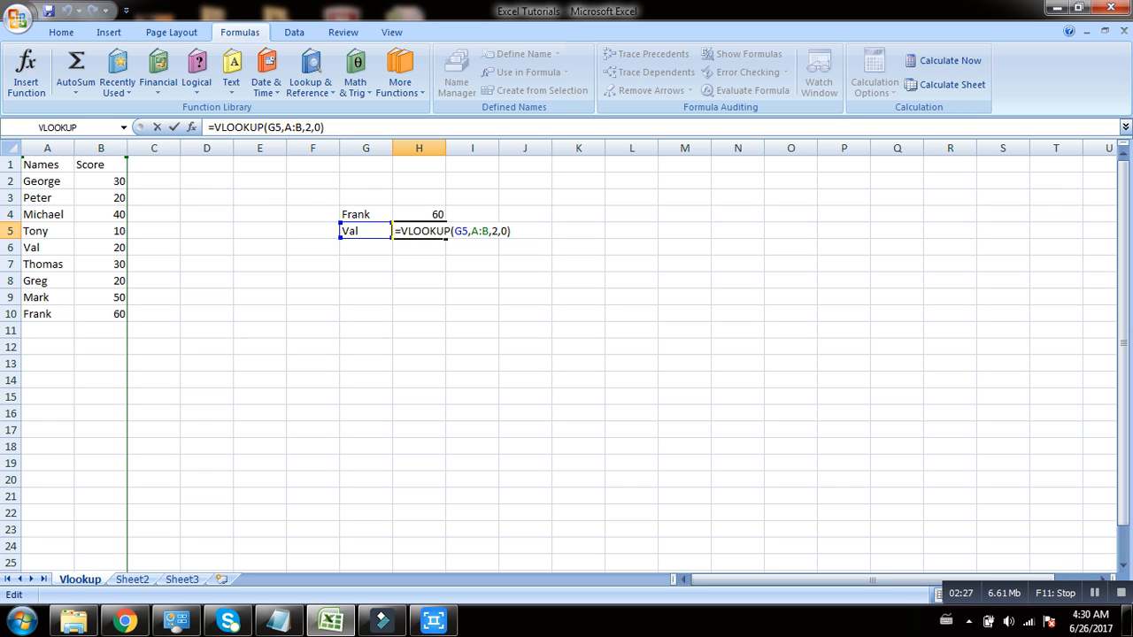
pyautogui.press('Escape')
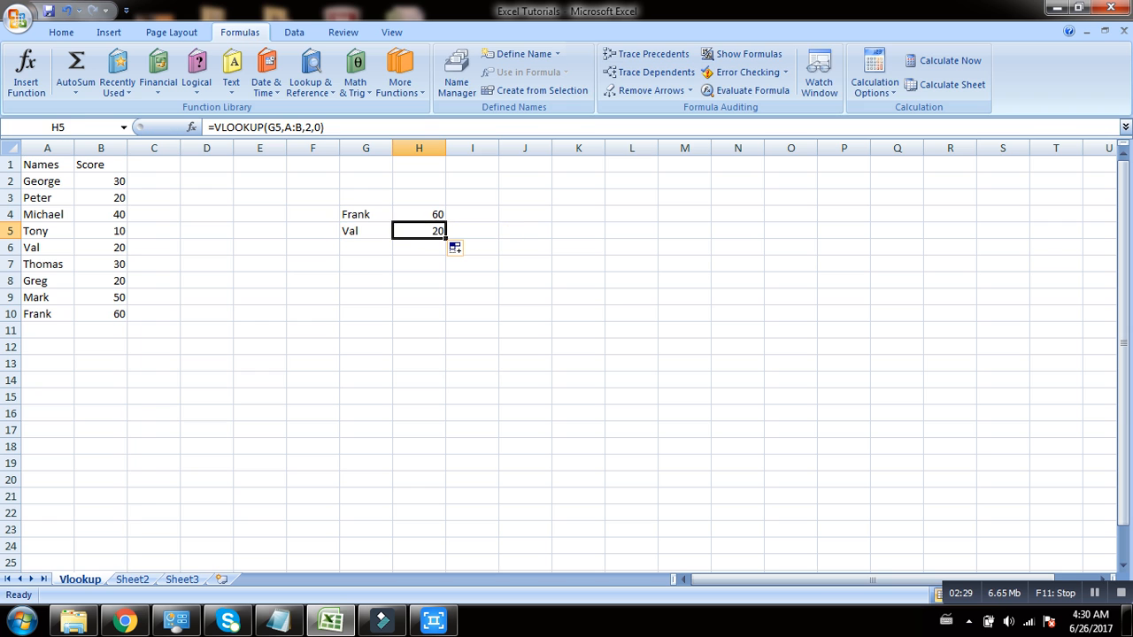
# Begin a manually written +vlookup( formula in cell I4 with G4 as the lookup value.
pyautogui.click(472, 214)
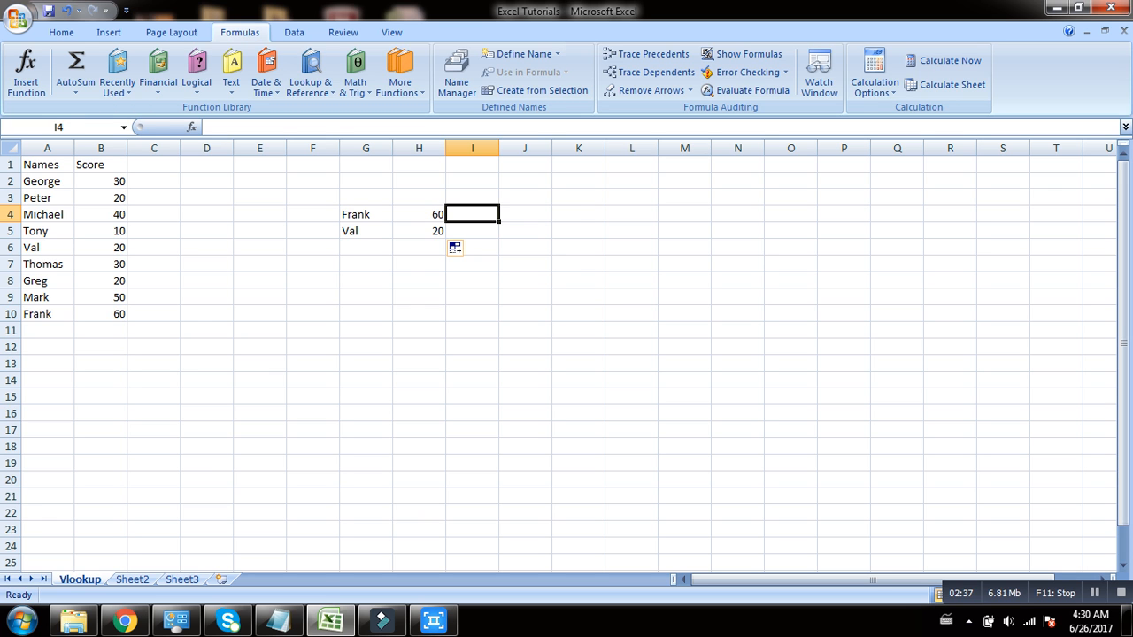
pyautogui.write('=')
pyautogui.press('BackSpace')
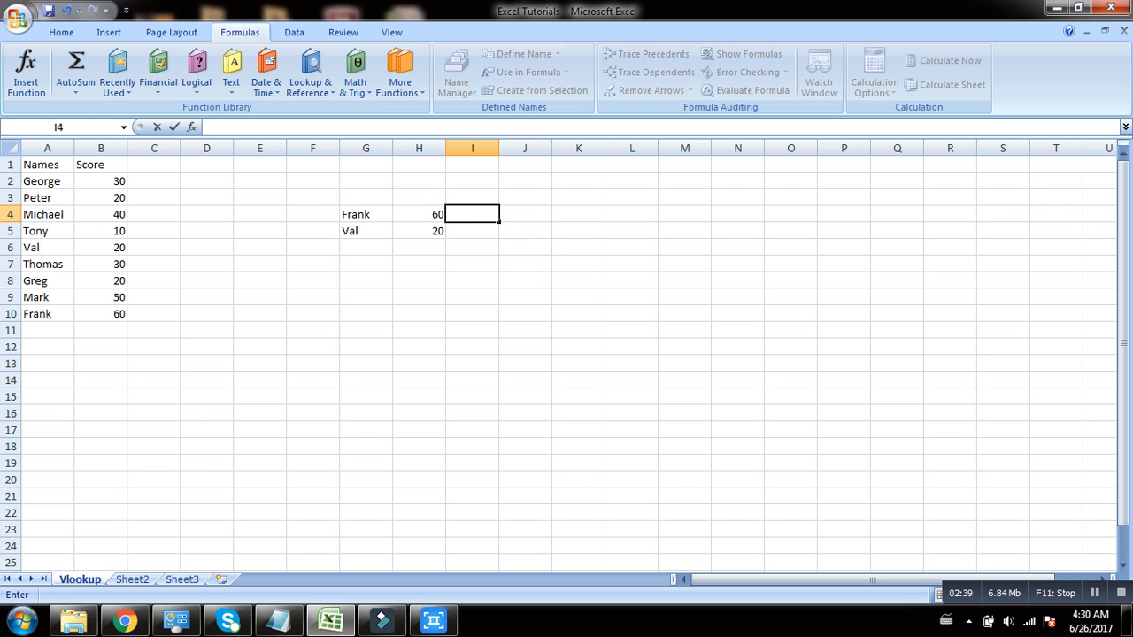
pyautogui.write('+')
pyautogui.write('vl')
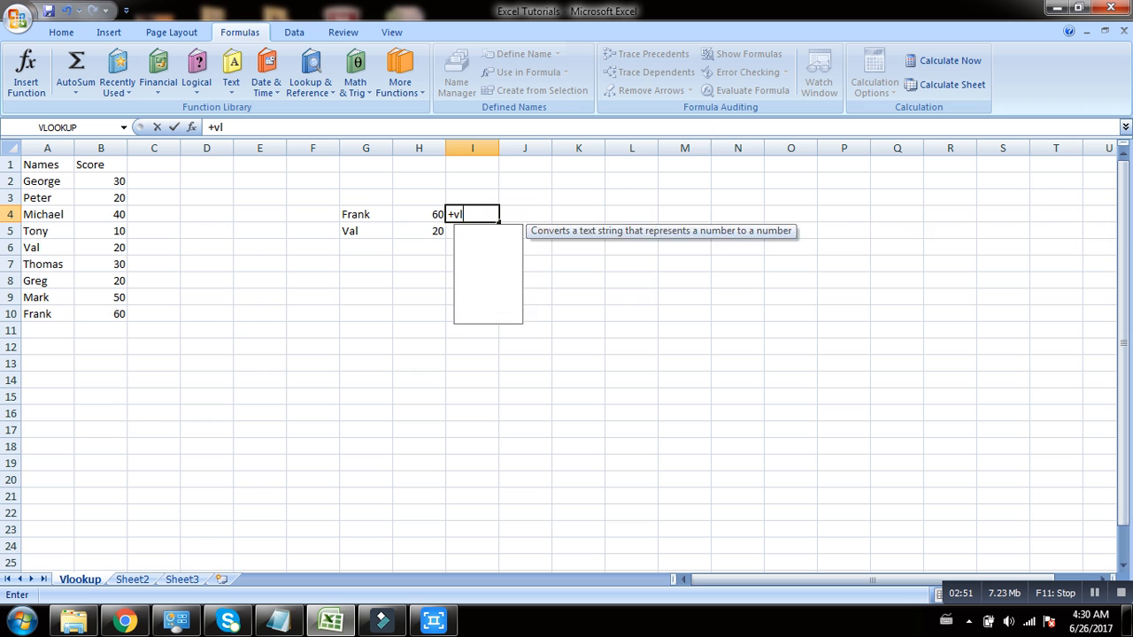
pyautogui.write('ookup')
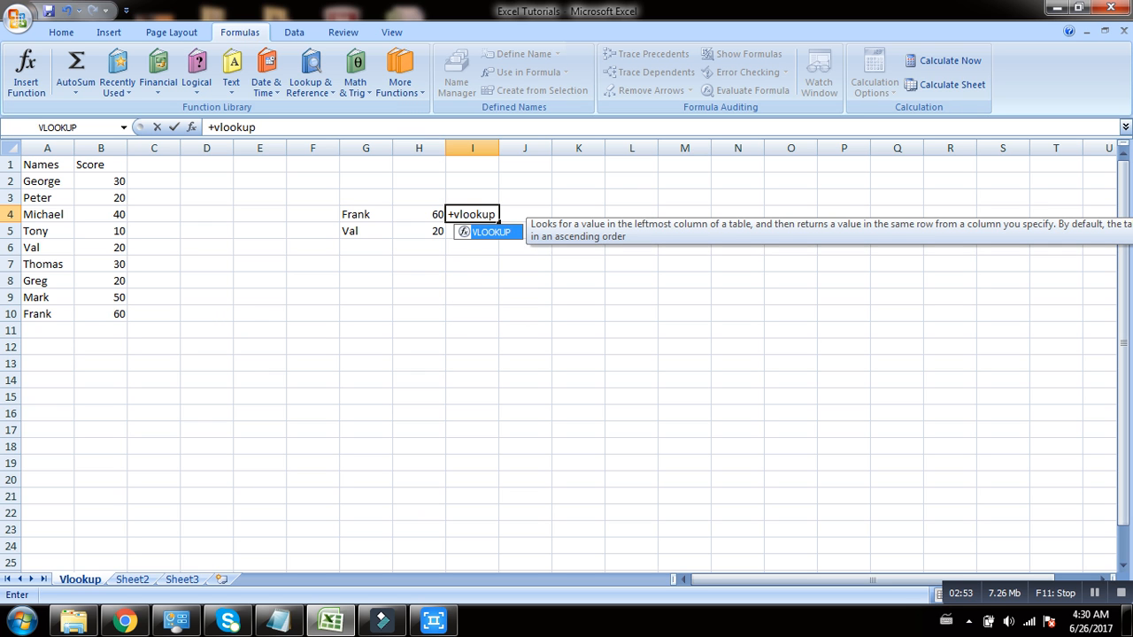
pyautogui.write('(')
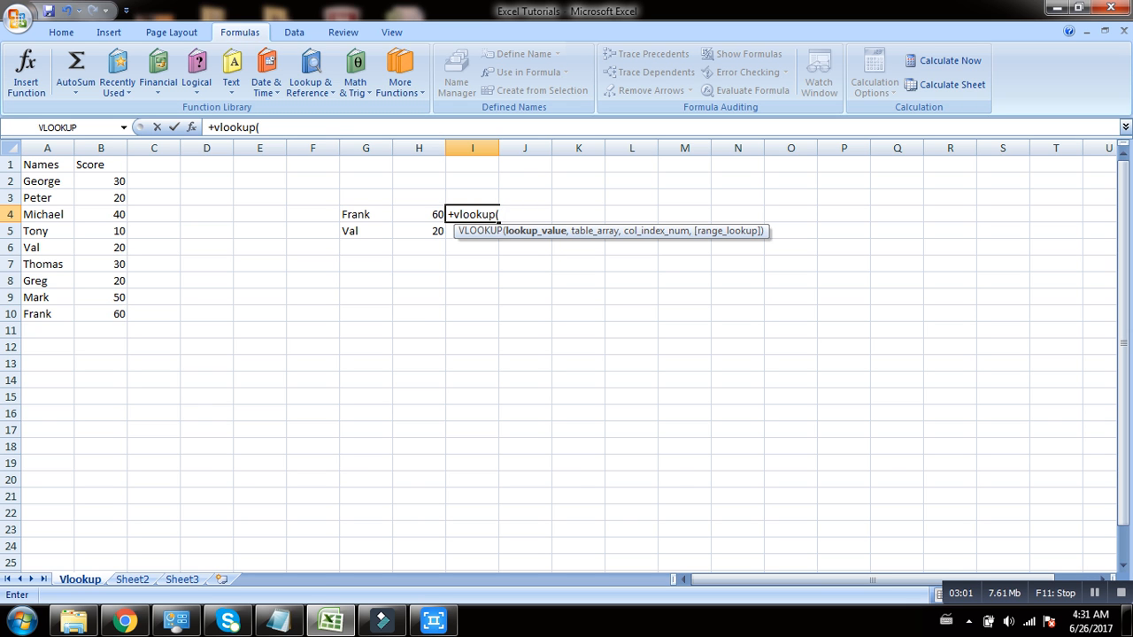
pyautogui.click(366, 214)
pyautogui.write(',')
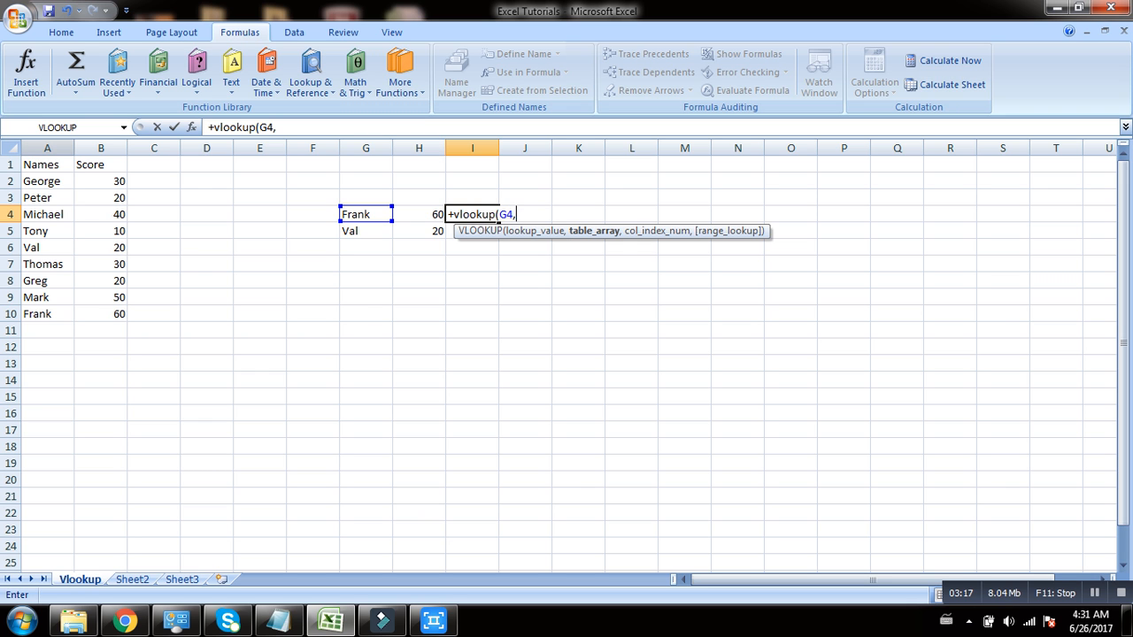
# Complete the I4 formula with table array A:B, column index 2 and range lookup 0.
pyautogui.moveTo(47, 148); pyautogui.dragTo(100, 148)
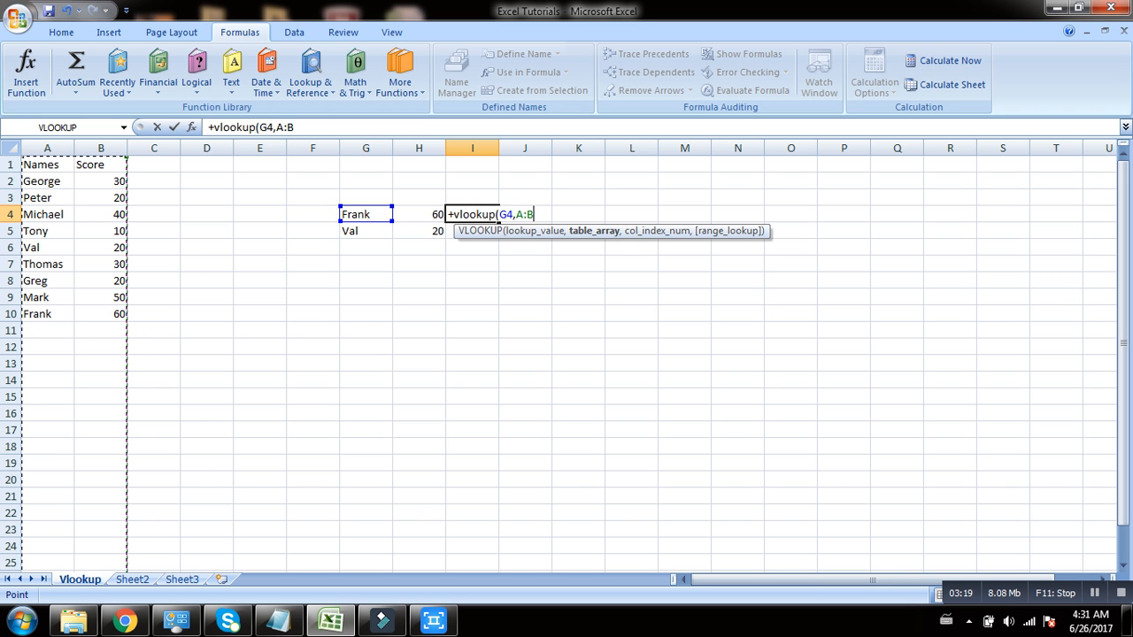
pyautogui.write(',')
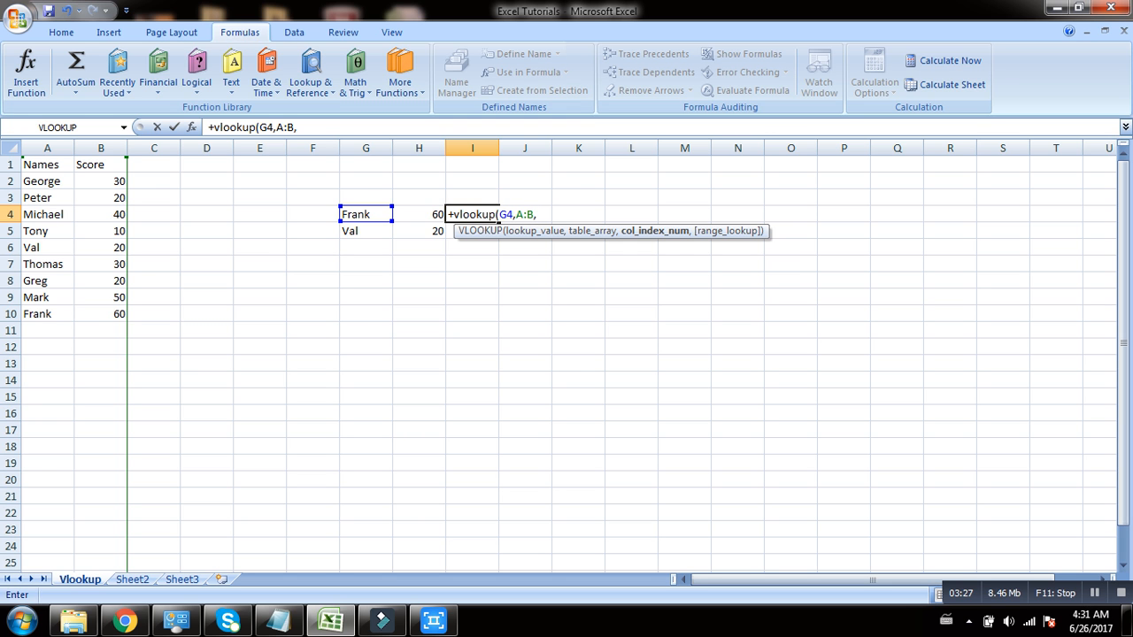
pyautogui.write('2')
pyautogui.write(',')
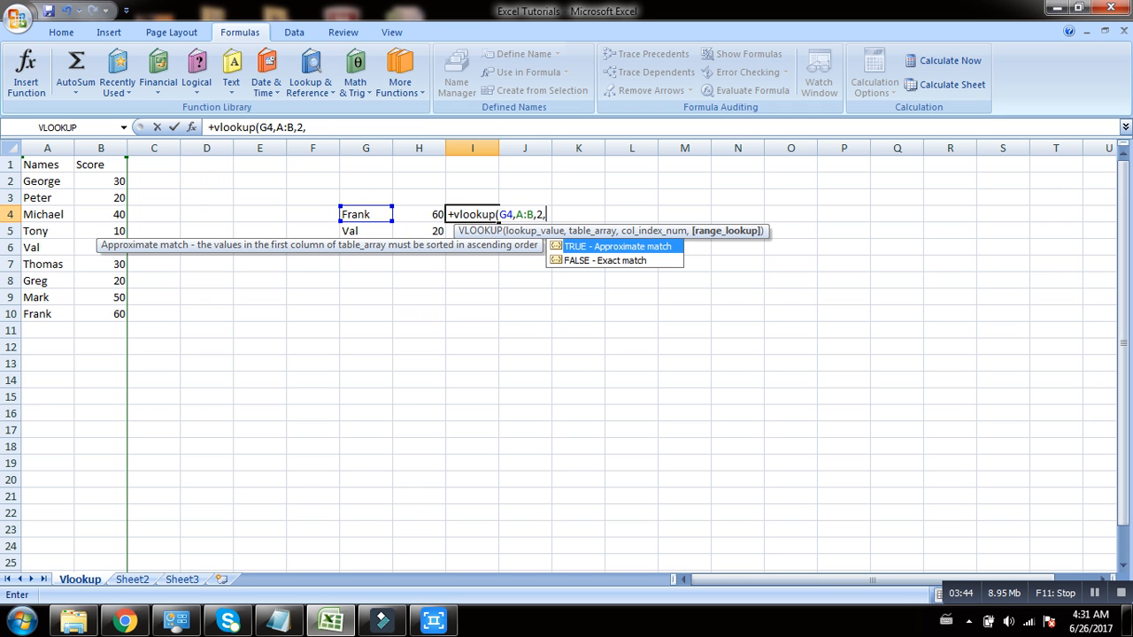
pyautogui.write('0)')
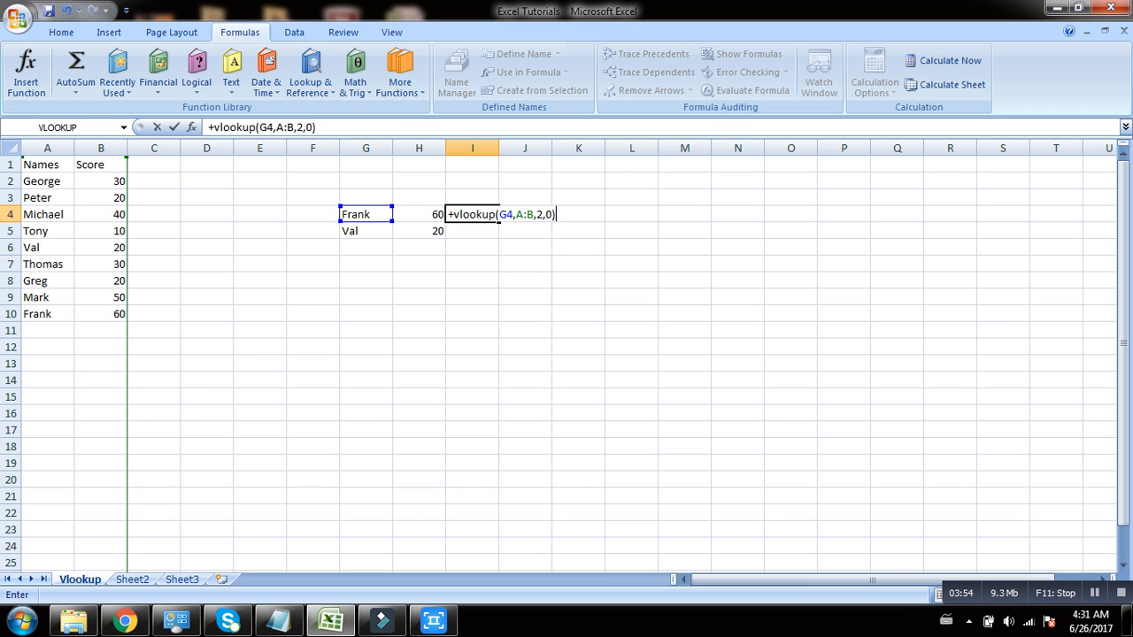
pyautogui.press('Return')
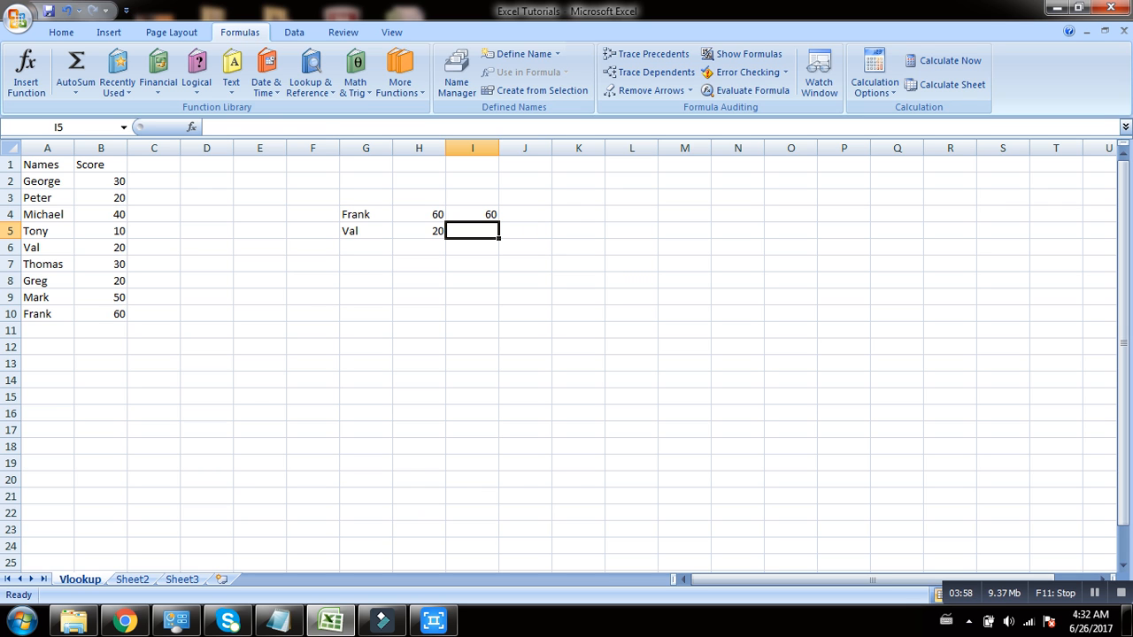
# Copy the formula from I4 down to I5 and select I4 to review it.
pyautogui.click(473, 214)
pyautogui.moveTo(499, 222); pyautogui.dragTo(498, 237)
pyautogui.click(473, 214)
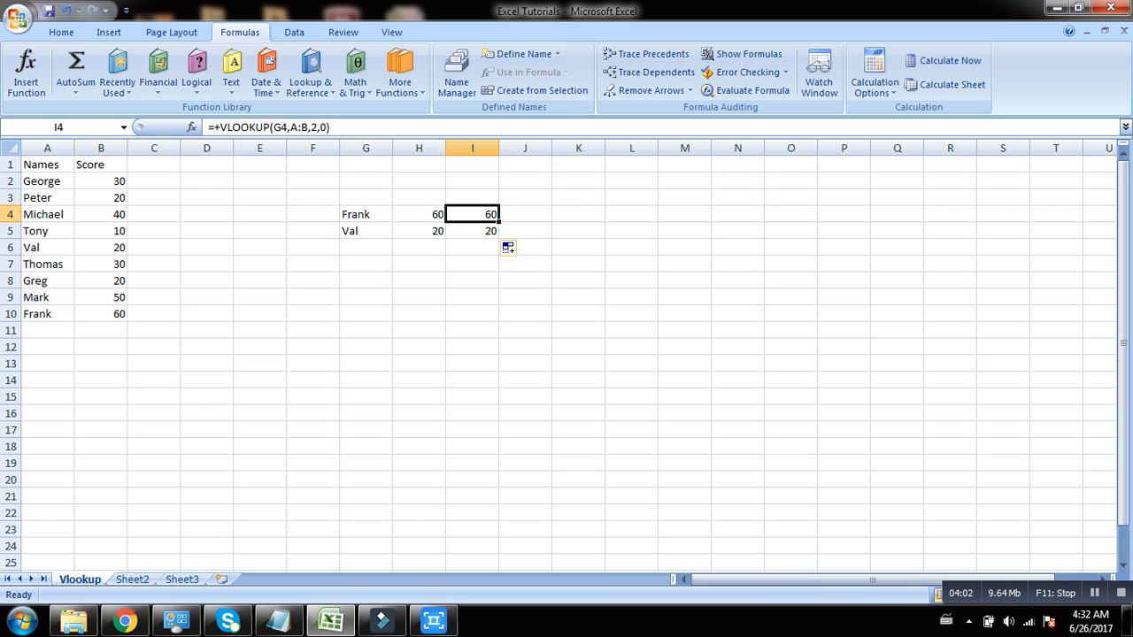